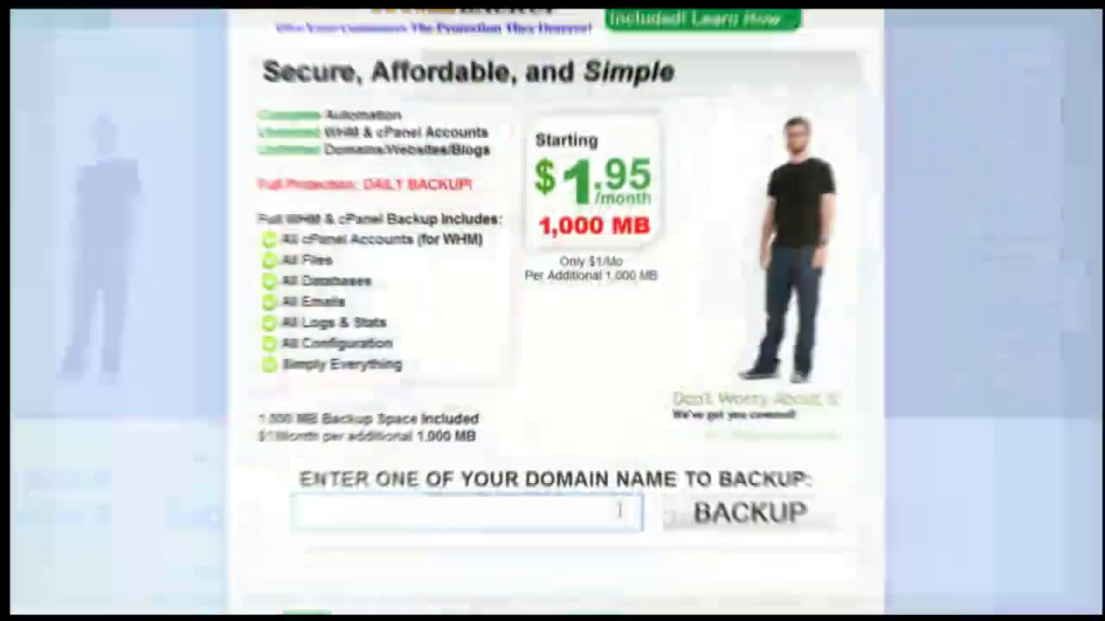
Step: Enter SITEAUTOBACKUP.COM as the domain on SiteAutoBackup and submit it for backup
text(SITEAUTOB)
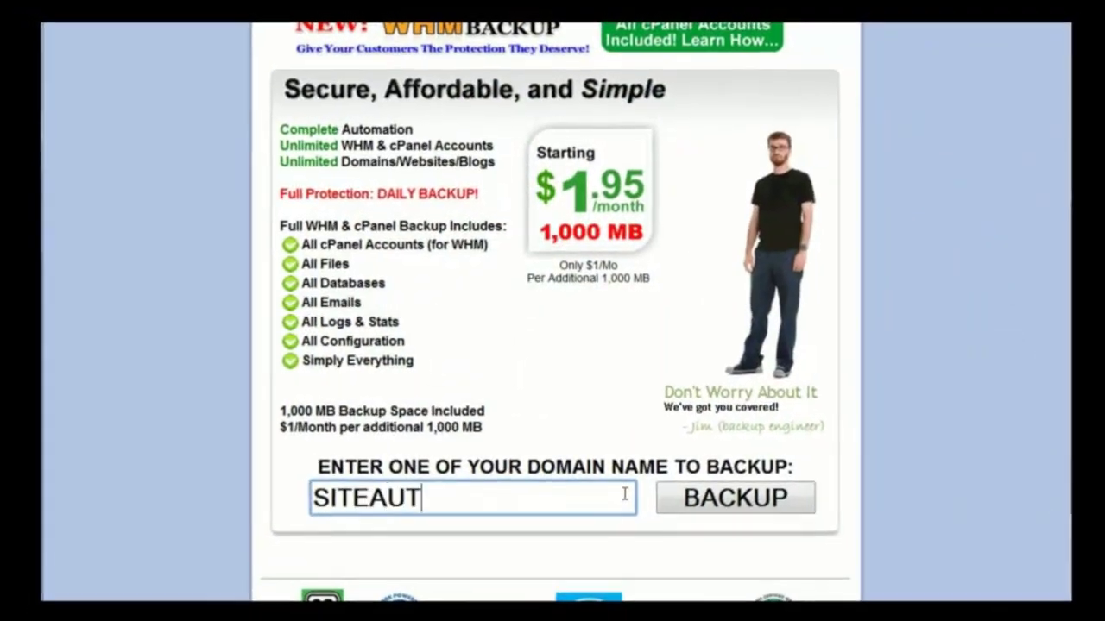
text(ACKUP.COM)
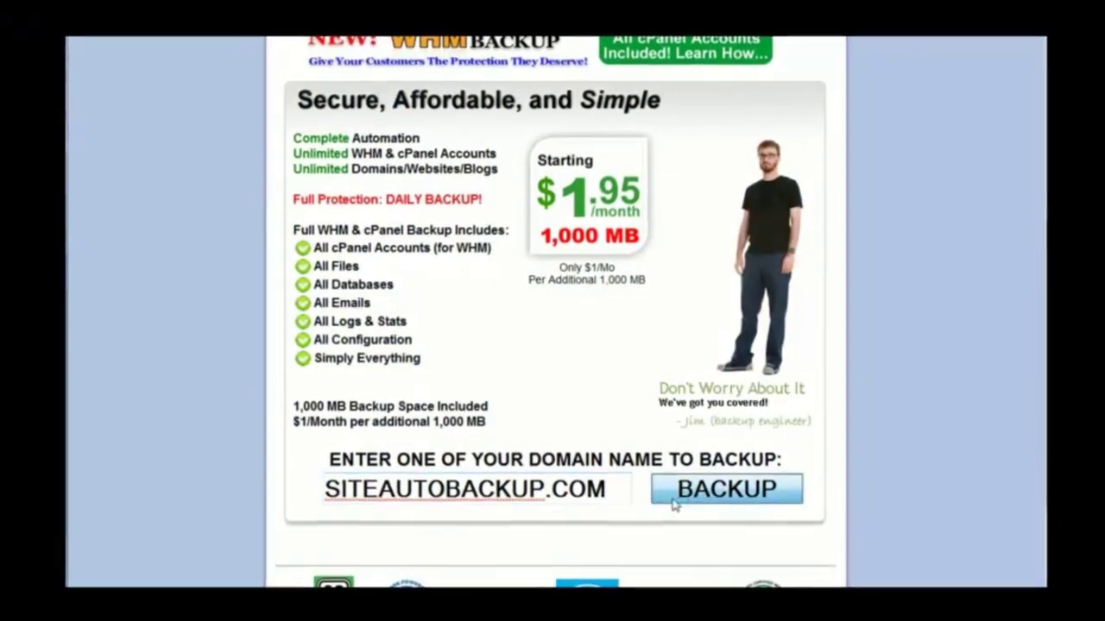
click(673, 503)
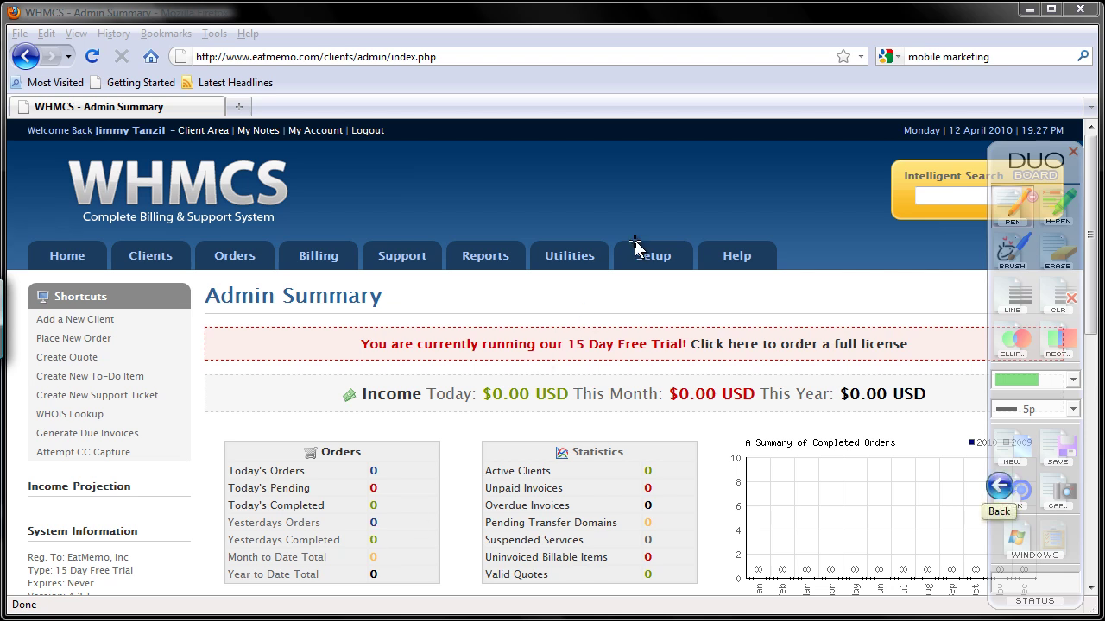
Step: Go to Setup > Payment Gateways and select PayPal in the Activate Gateway dropdown
mouse_move(639, 252)
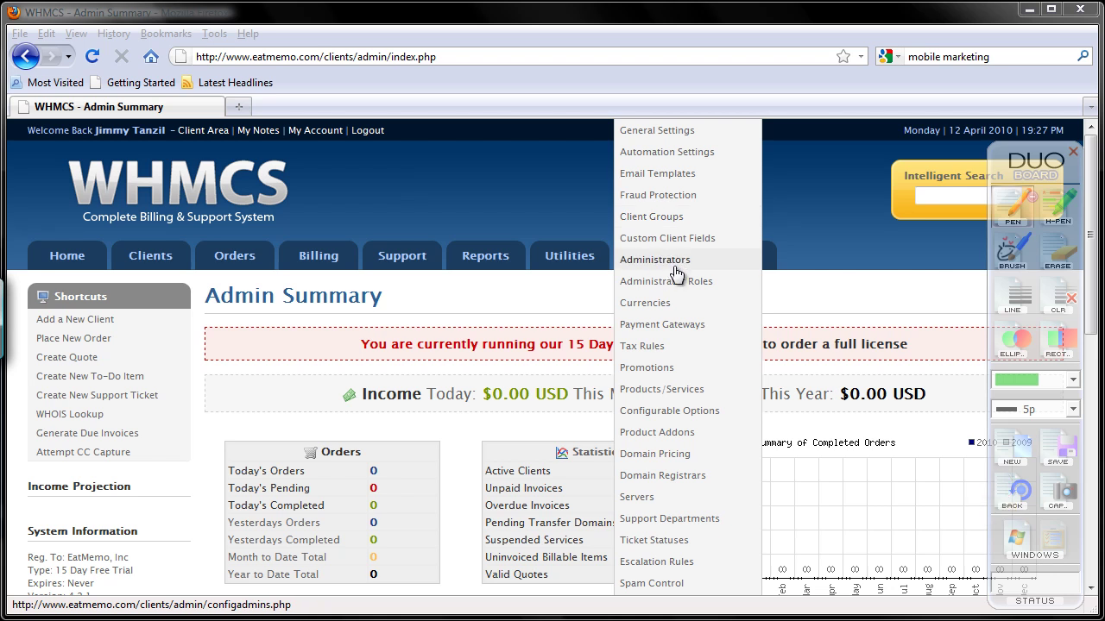
click(709, 334)
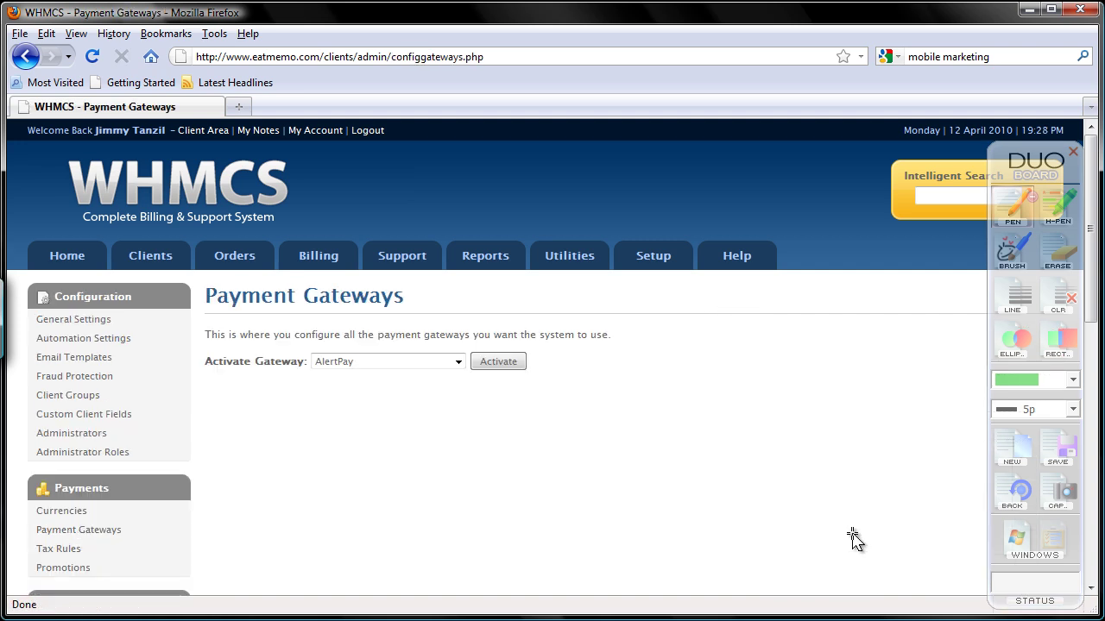
click(457, 362)
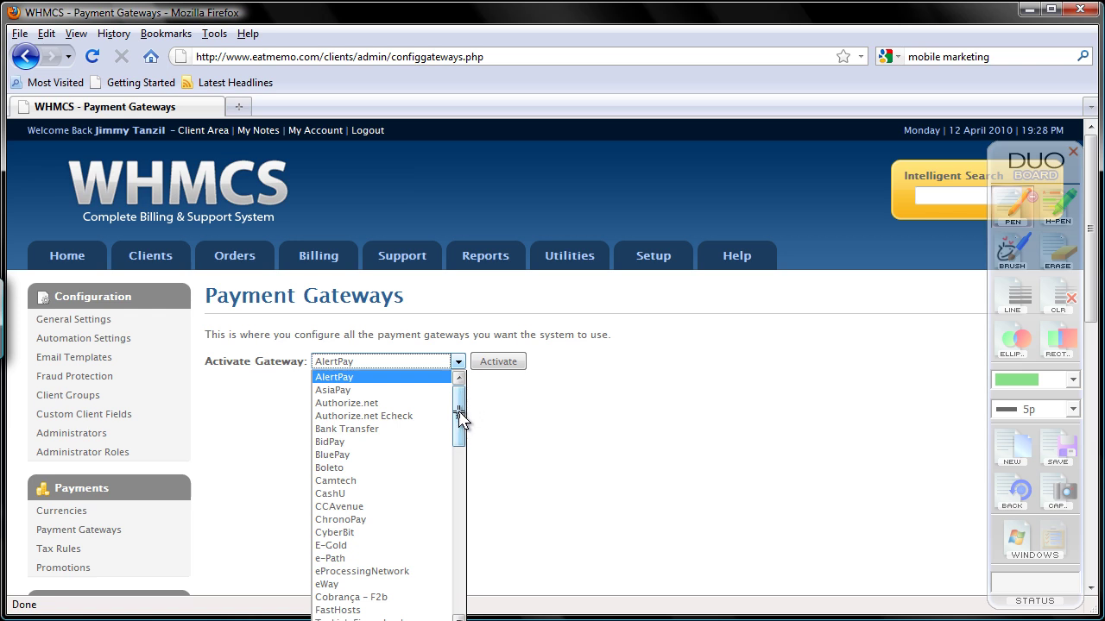
drag(459, 436, 459, 559)
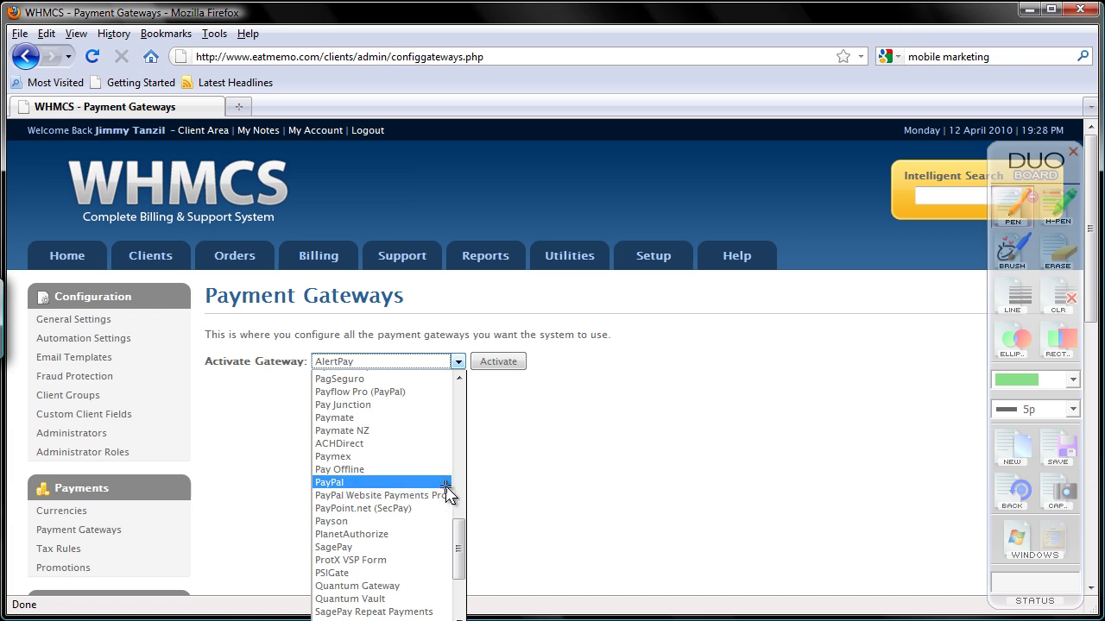
click(446, 484)
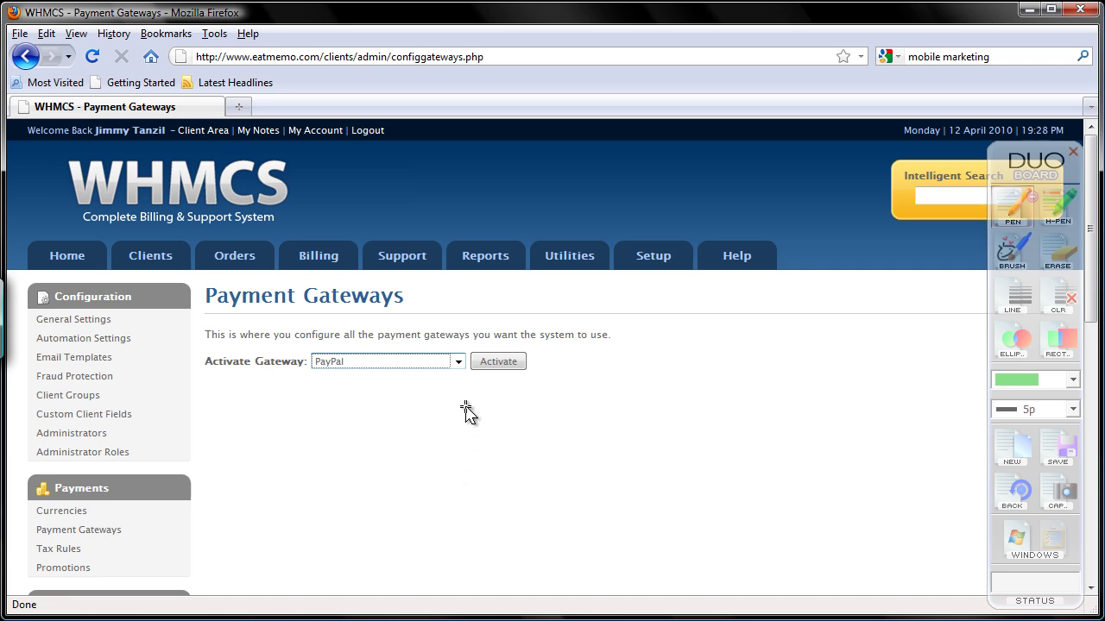
Step: Activate PayPal and circle its Visible Name on the settings form with an annotation
click(497, 364)
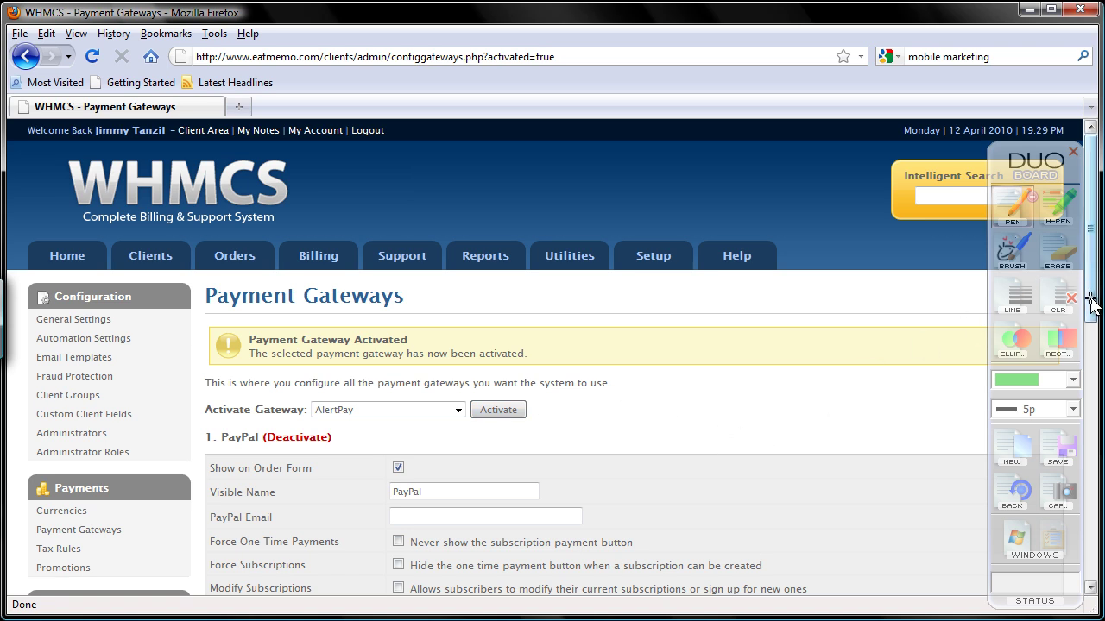
drag(1093, 304, 1094, 372)
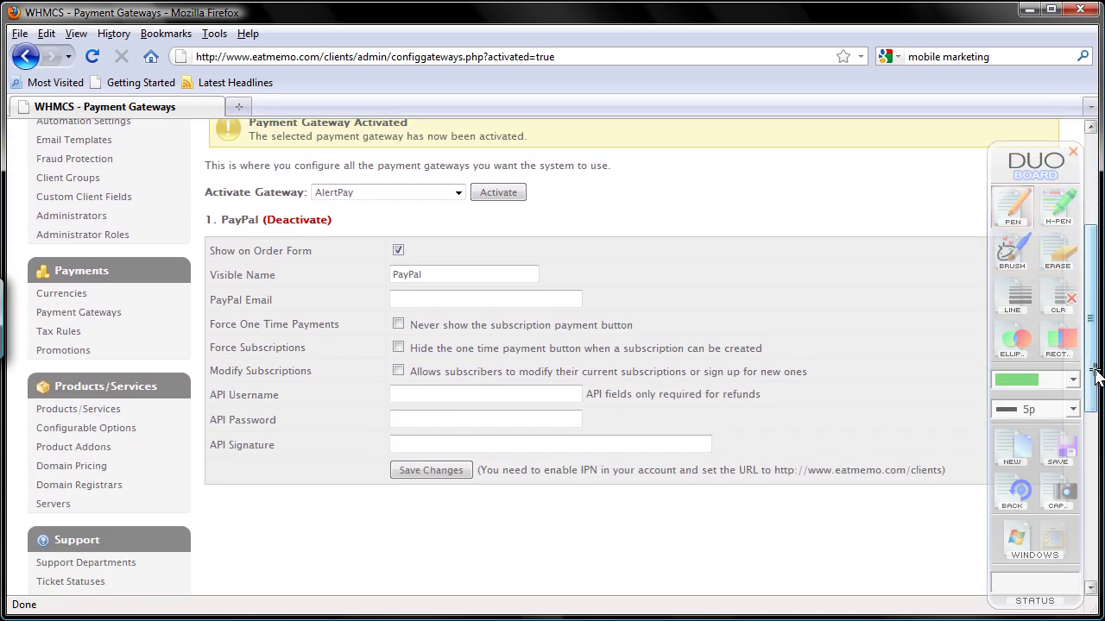
click(1021, 457)
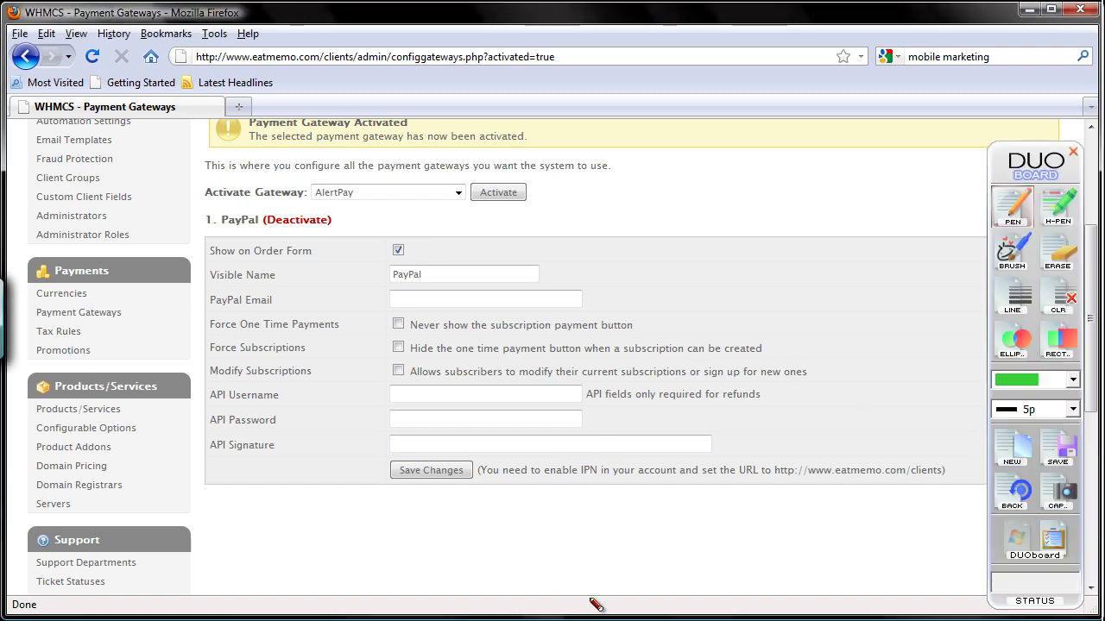
mouse_move(386, 284)
mouse_down()
mouse_move(392, 292)
mouse_move(439, 250)
mouse_move(389, 280)
mouse_up()
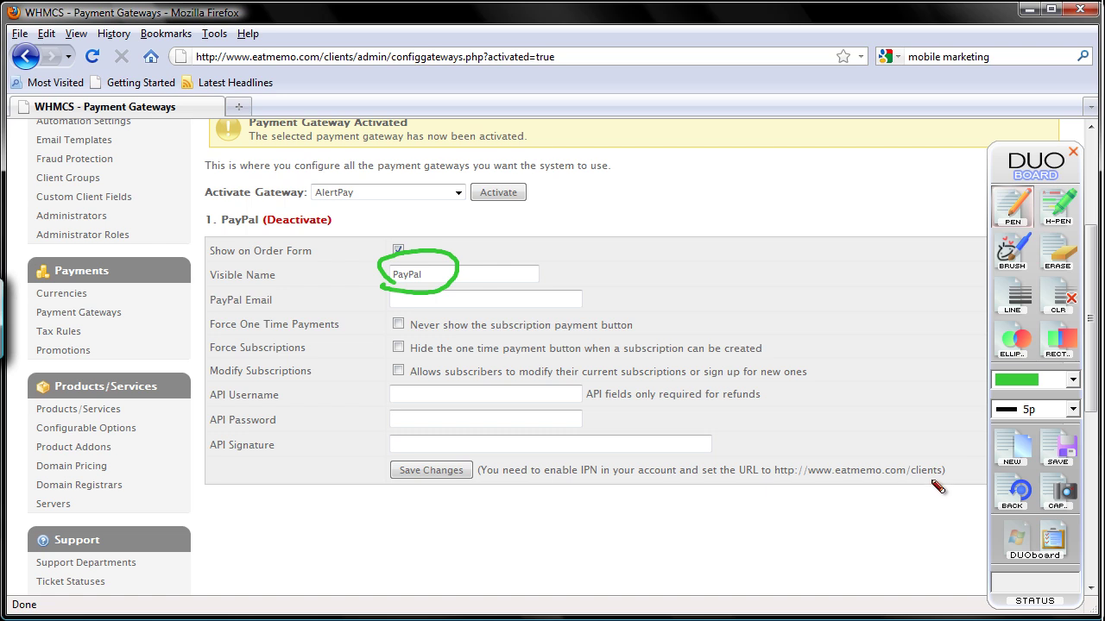
click(1019, 529)
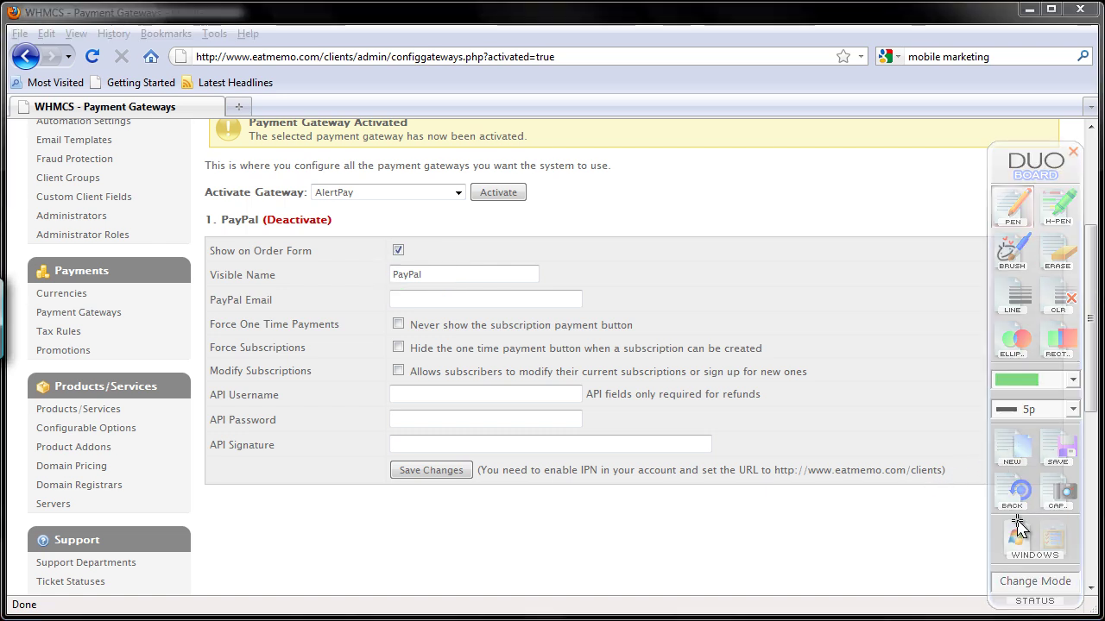
Step: Set the Visible Name to 'PayPal (Visa/MasterCard/AMEX/Discovery/eCheck)' using the autocomplete suggestion
click(481, 274)
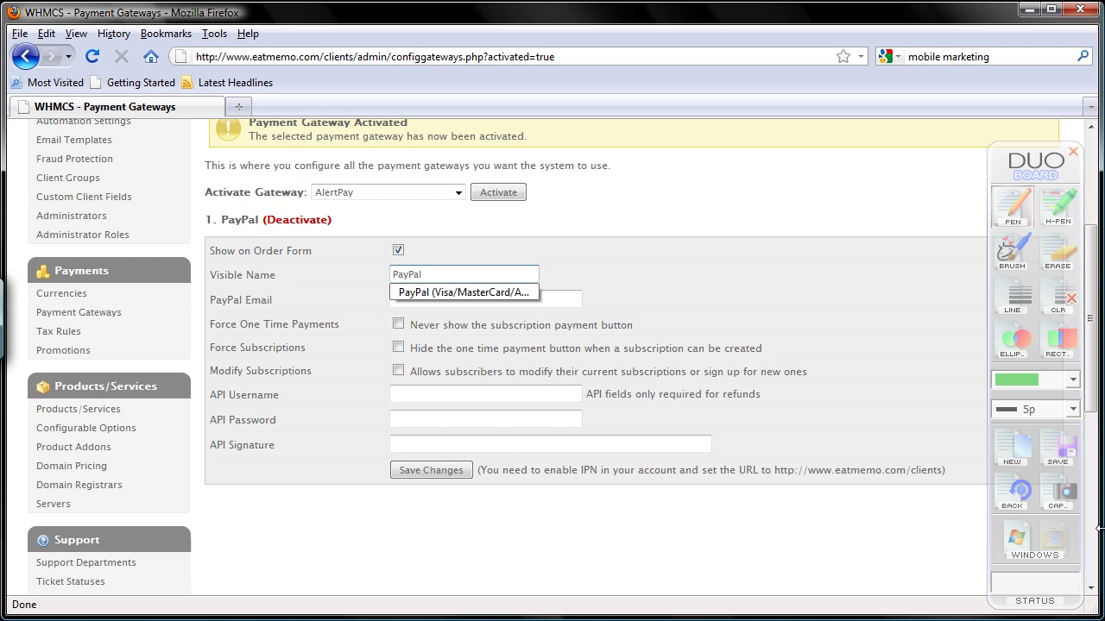
key(Down)
key(Return)
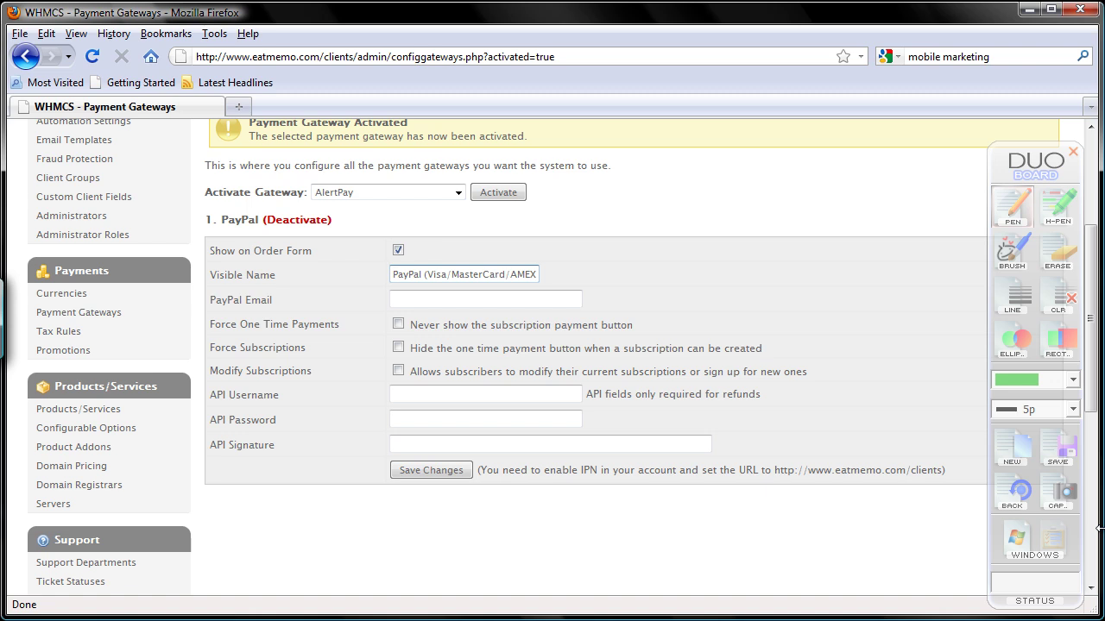
key(End)
key(Left)
key(Left)
key(Left)
key(Left)
key(Left)
key(Left)
key(Left)
key(Left)
key(Left)
key(Left)
key(Left)
key(Left)
key(Left)
key(Left)
key(Left)
key(Left)
key(Left)
key(Left)
key(Left)
key(Left)
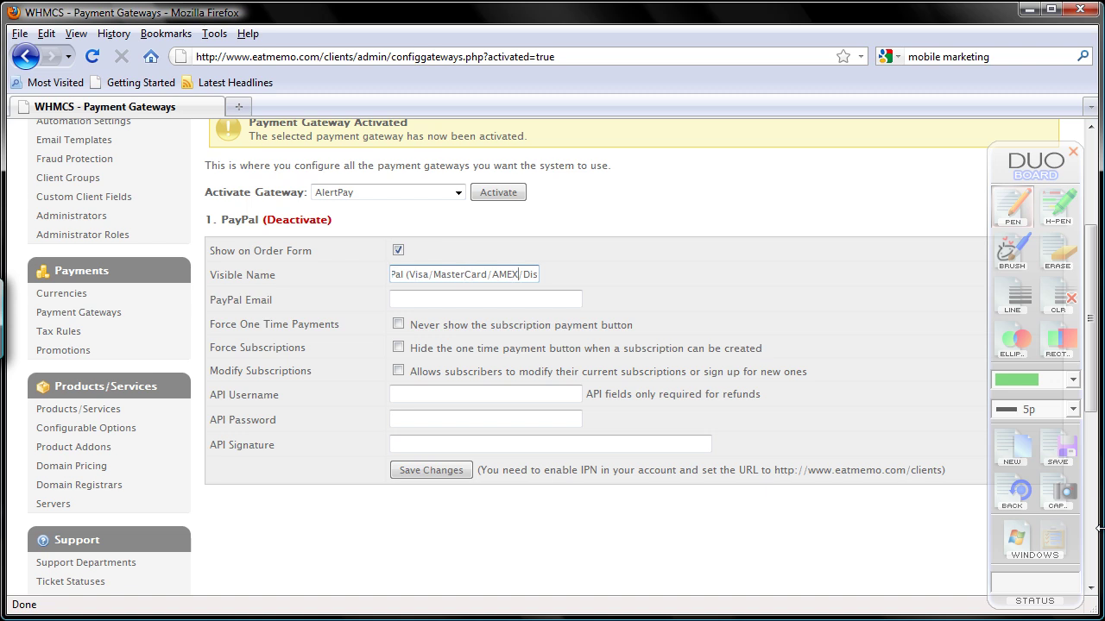
key(Right)
key(Right)
key(Right)
key(Right)
key(End)
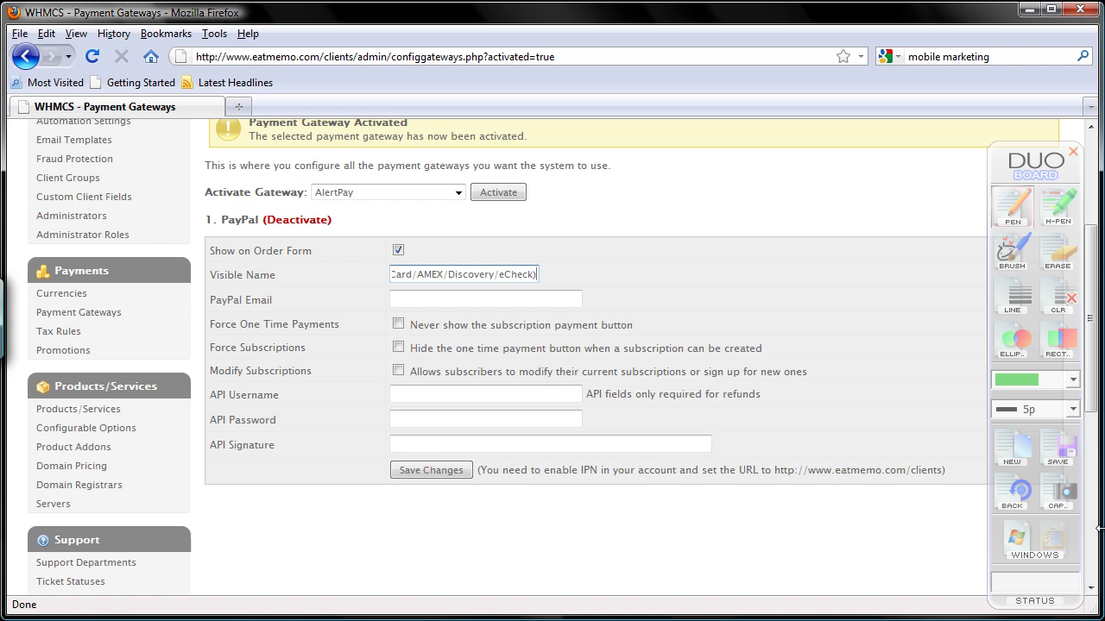
key(Tab)
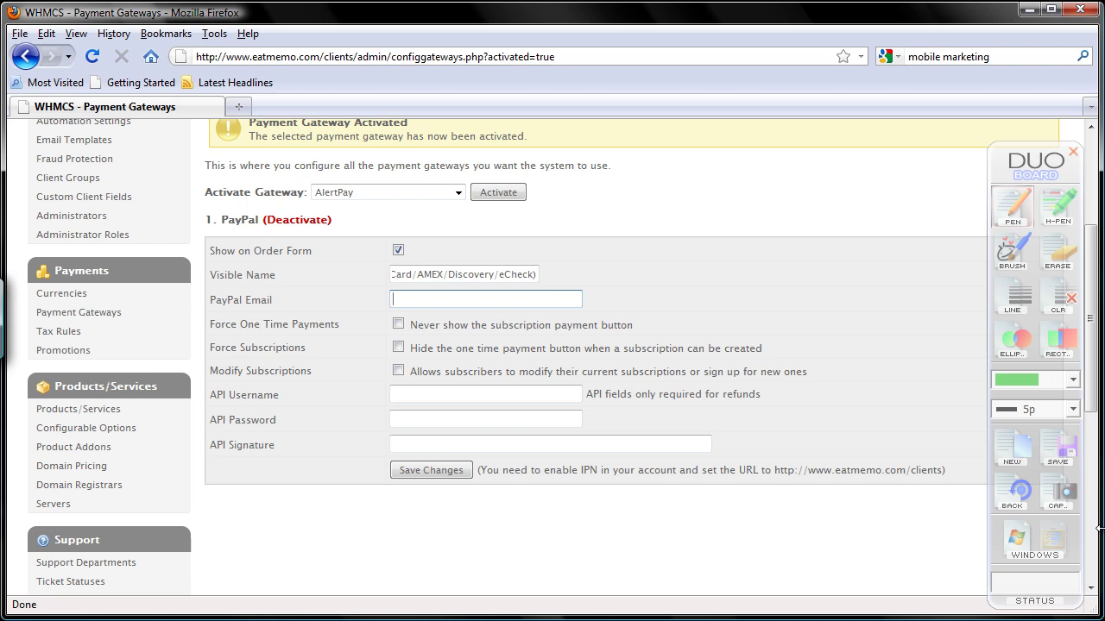
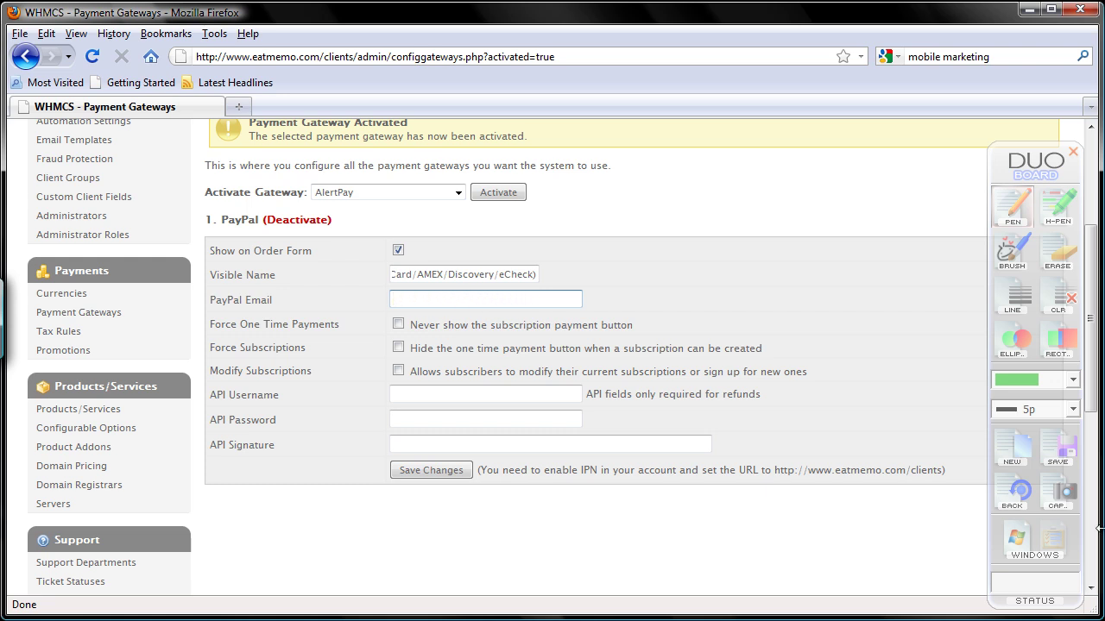
Step: Replace the wrongly typed address with the billing e-mail address in the PayPal Email field
click(1017, 460)
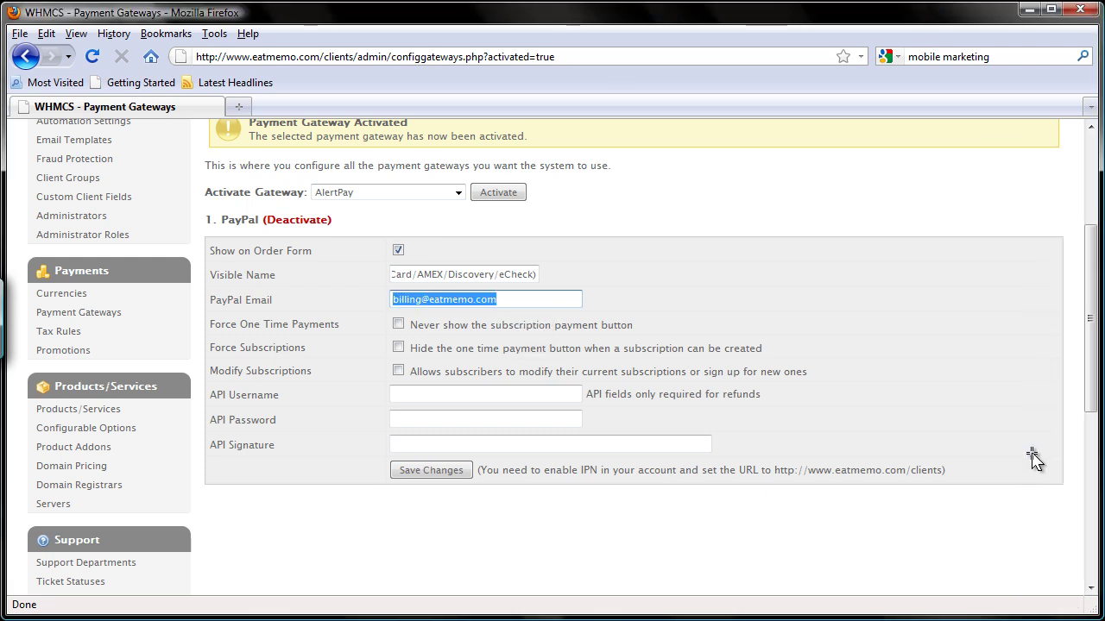
right_click(1033, 460)
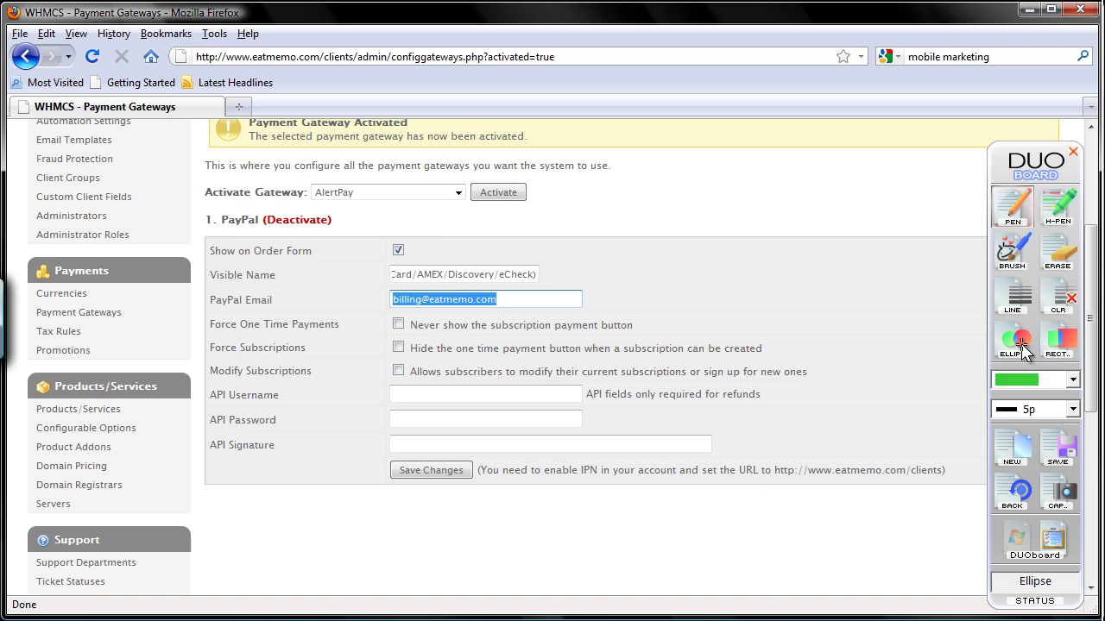
click(1063, 350)
click(1071, 380)
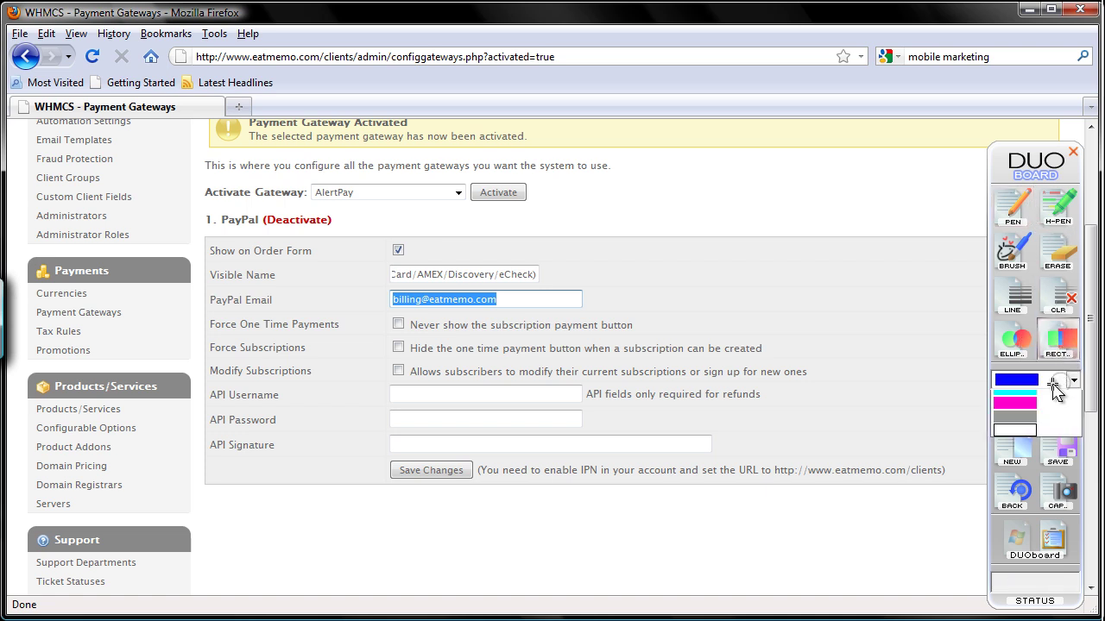
click(1041, 423)
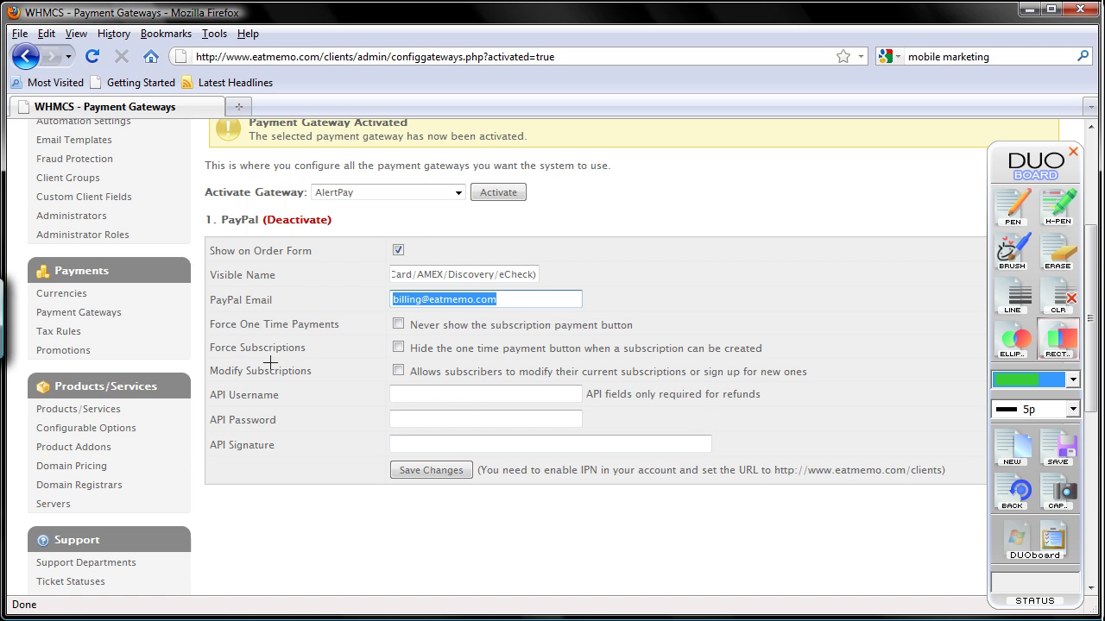
drag(204, 313, 647, 338)
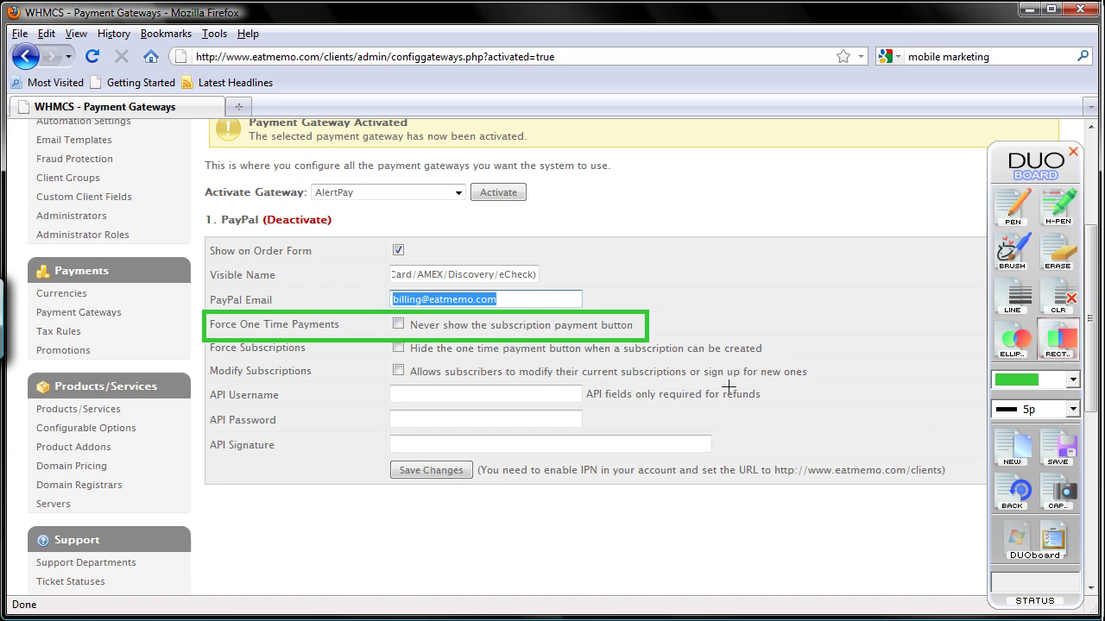
click(1008, 456)
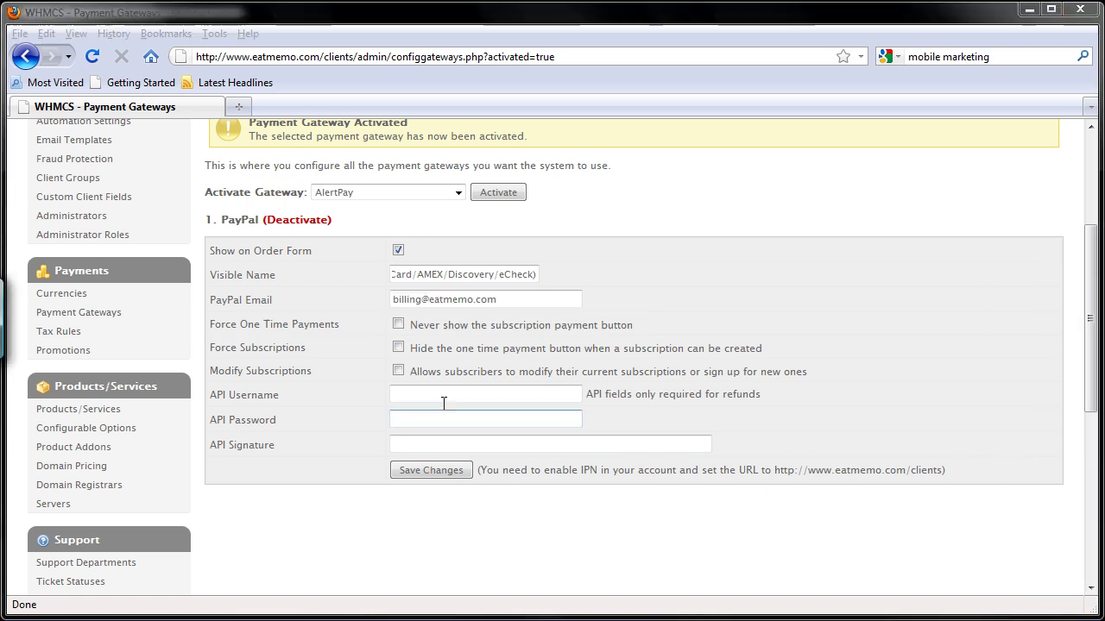
mouse_move(209, 337)
mouse_down()
mouse_move(254, 363)
mouse_move(791, 361)
mouse_up()
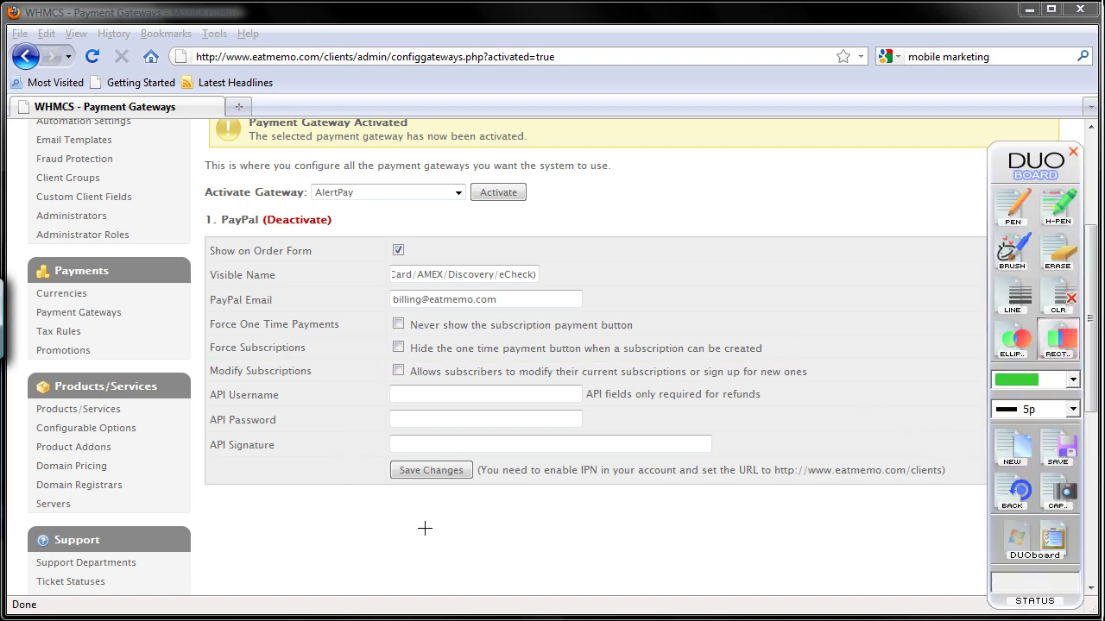
Step: Tick Force Subscriptions, briefly leaving DUO Board annotation mode to reach the checkbox
click(1021, 551)
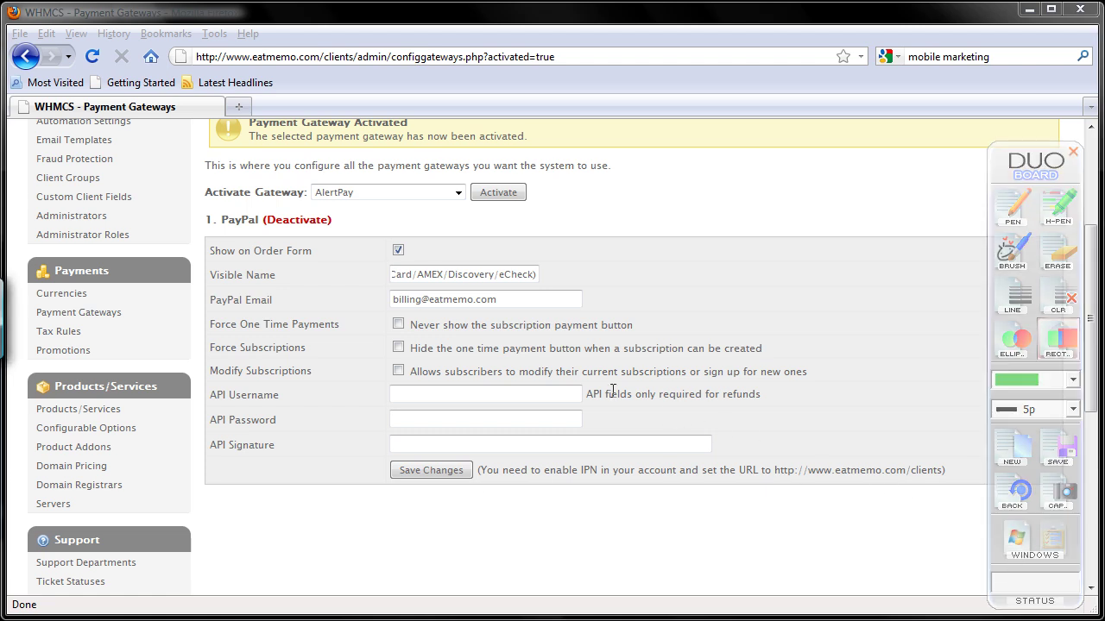
click(398, 346)
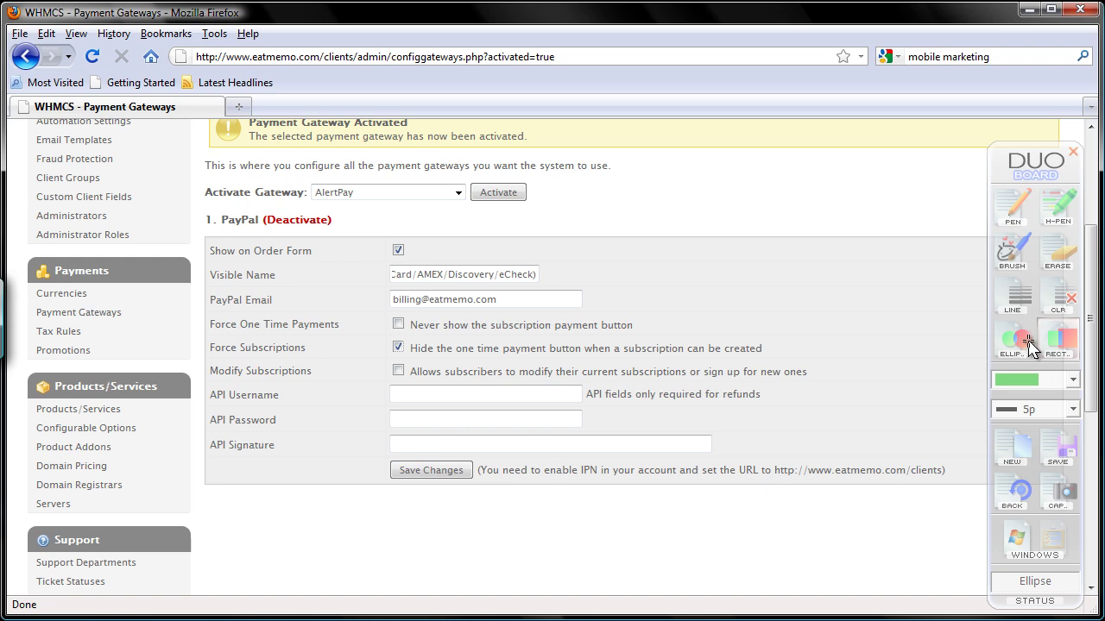
click(1016, 537)
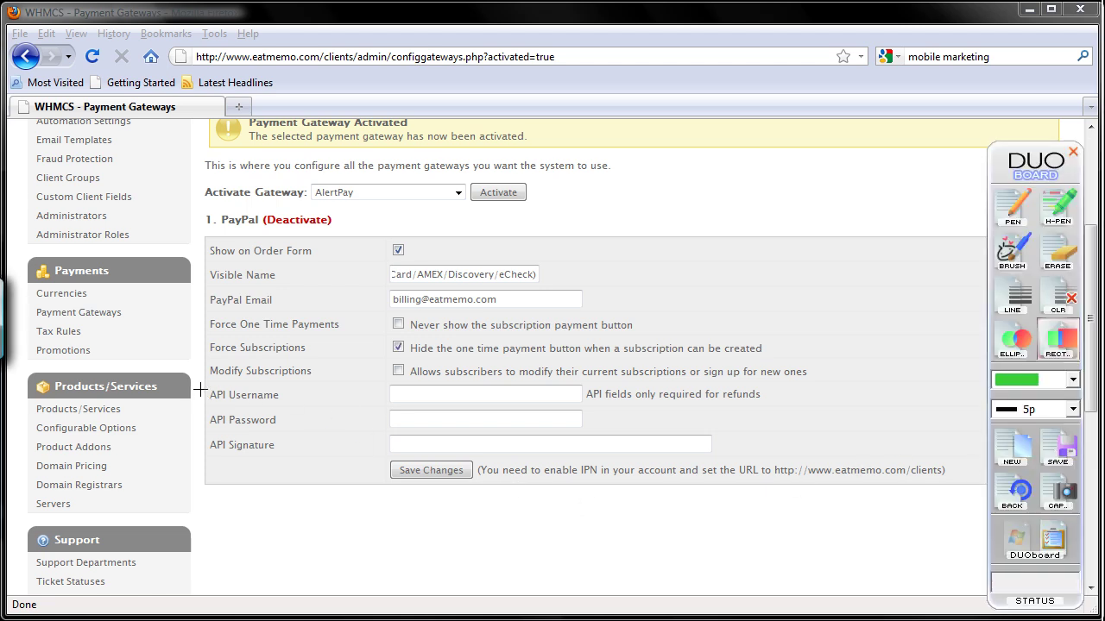
mouse_move(199, 382)
mouse_down()
mouse_move(202, 424)
mouse_move(319, 470)
mouse_up()
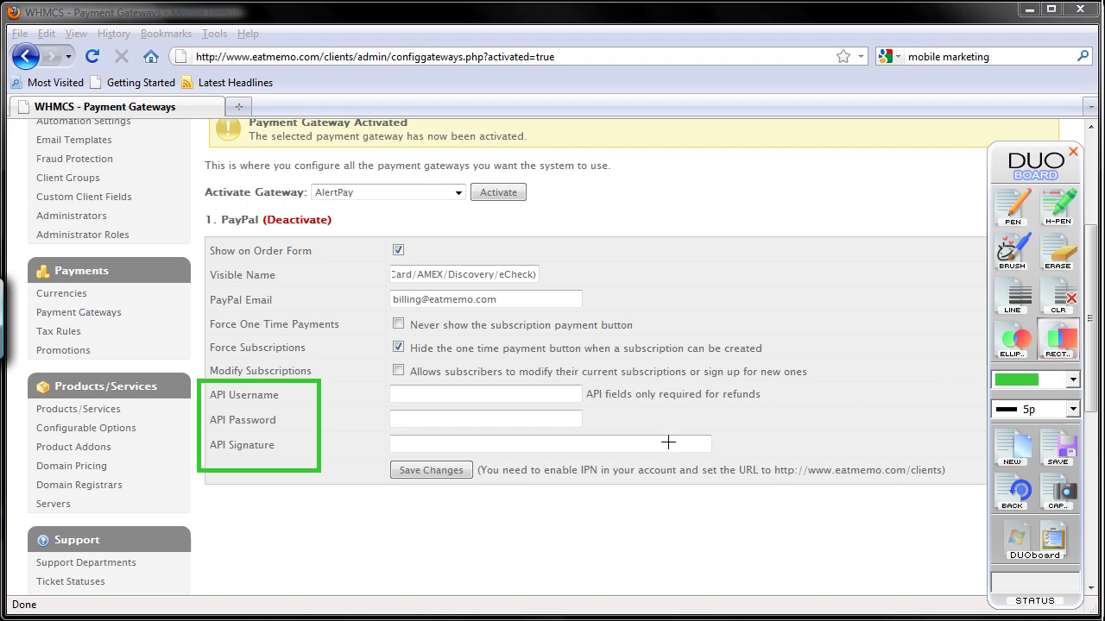
click(1059, 302)
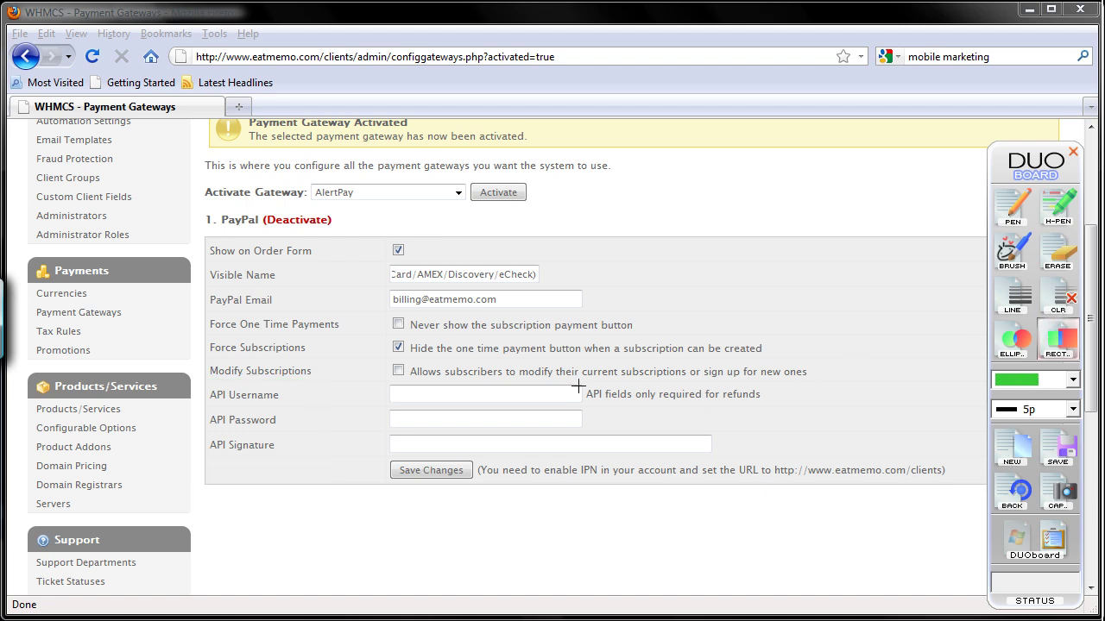
mouse_move(577, 383)
mouse_down()
mouse_move(598, 413)
mouse_move(782, 411)
mouse_up()
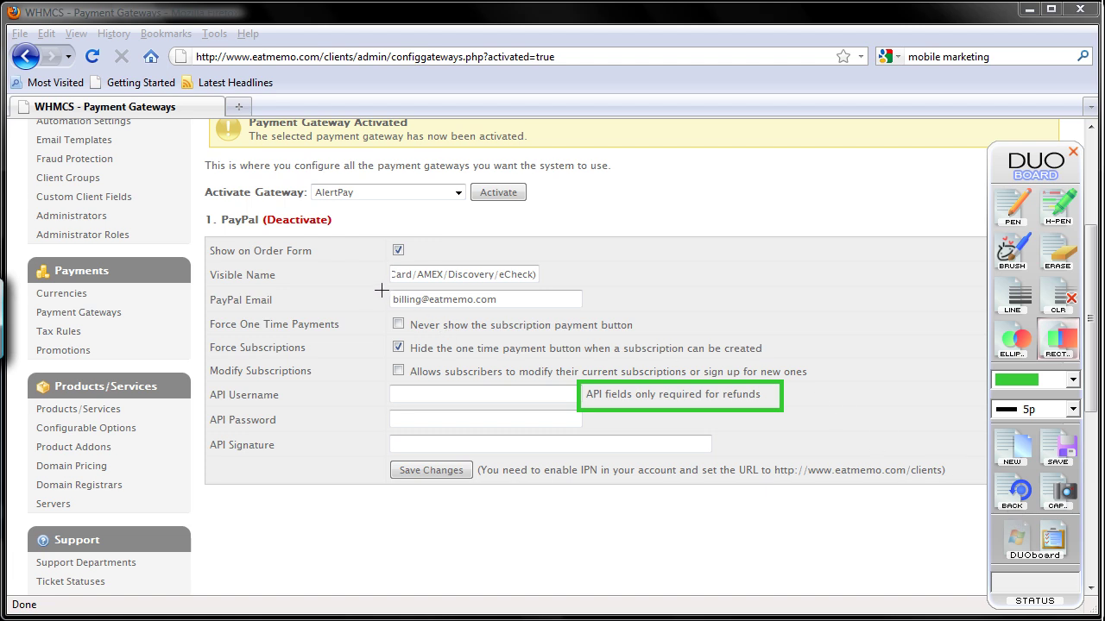
drag(389, 289, 506, 322)
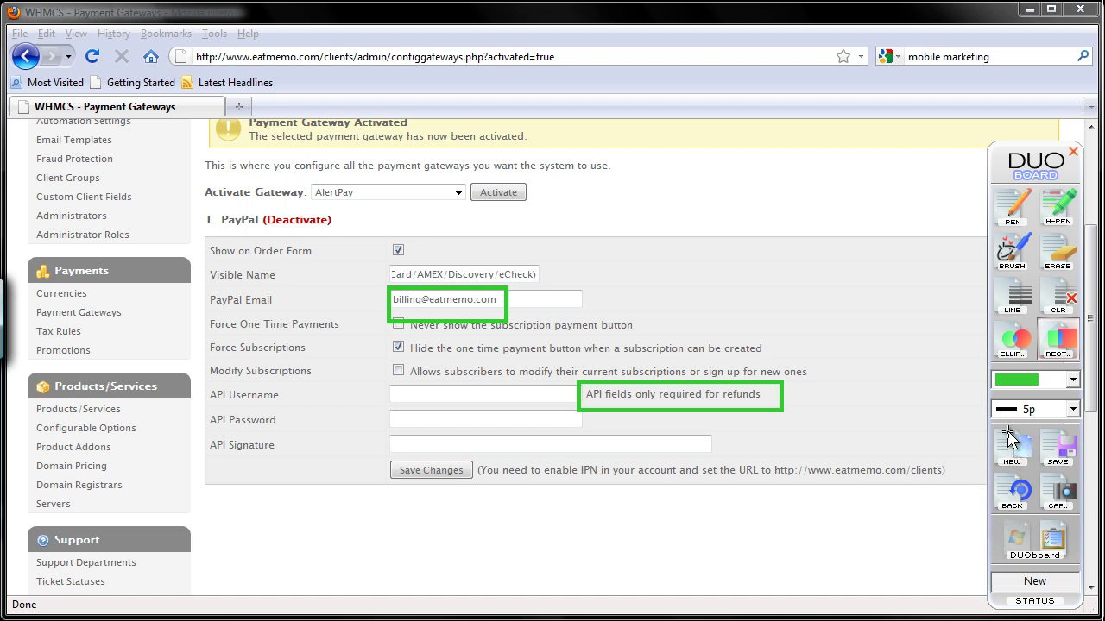
Step: Open a new Firefox tab and go to the PayPal website by entering paypal
click(1024, 541)
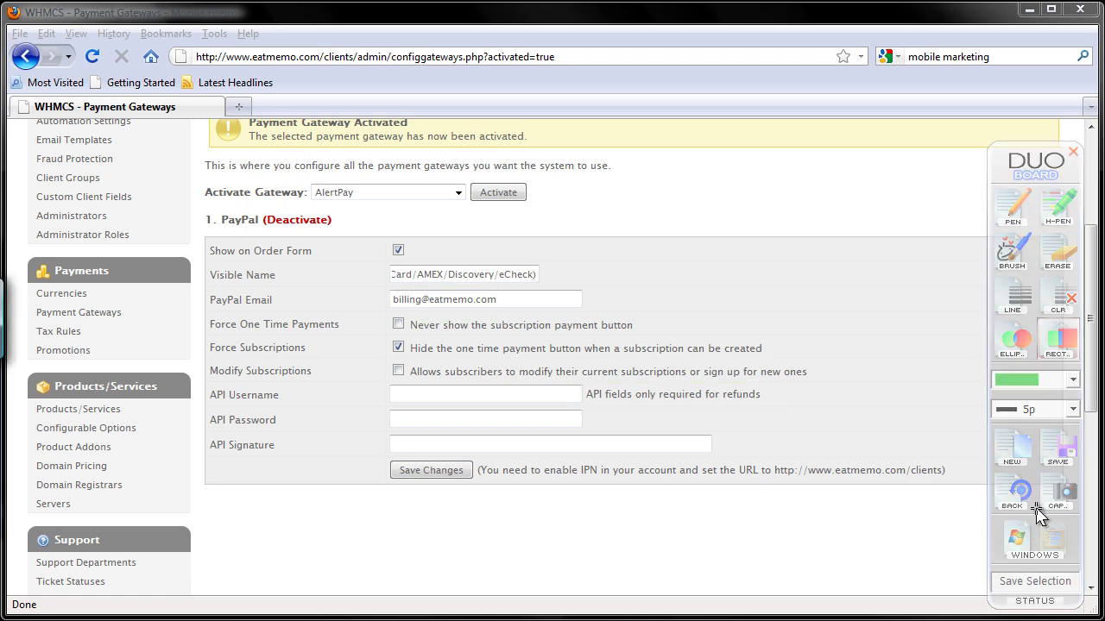
click(238, 106)
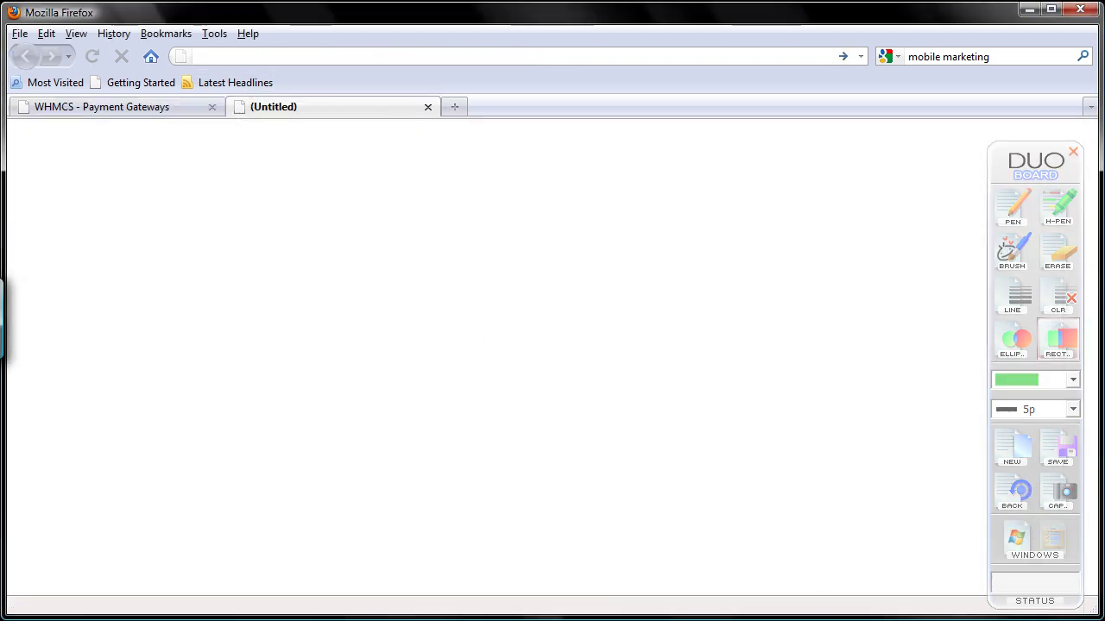
text(paypal)
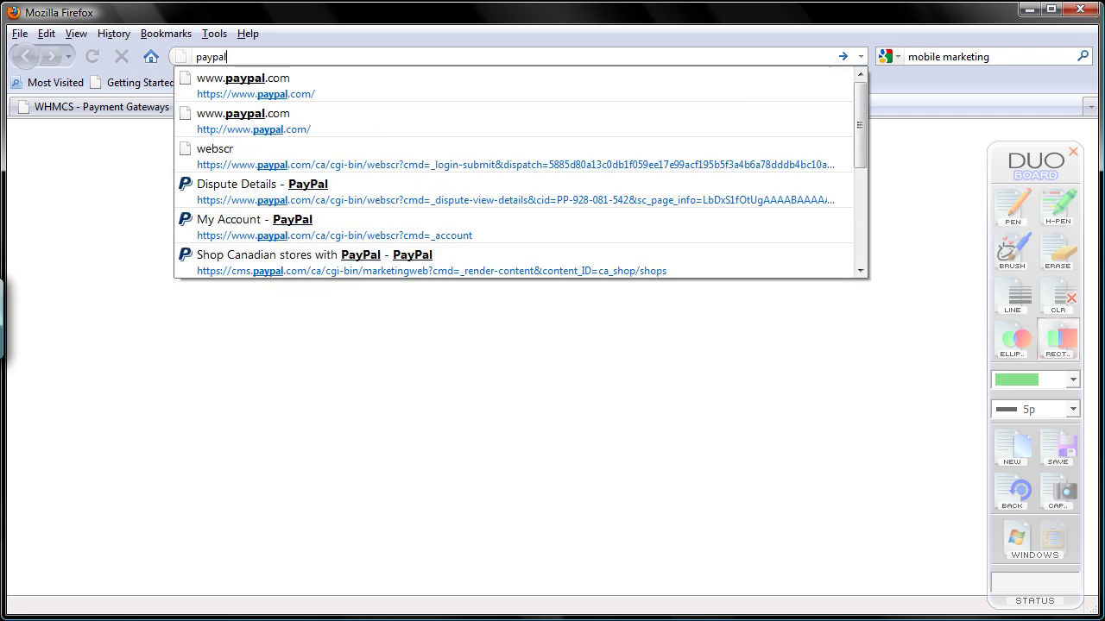
key(ctrl+Return)
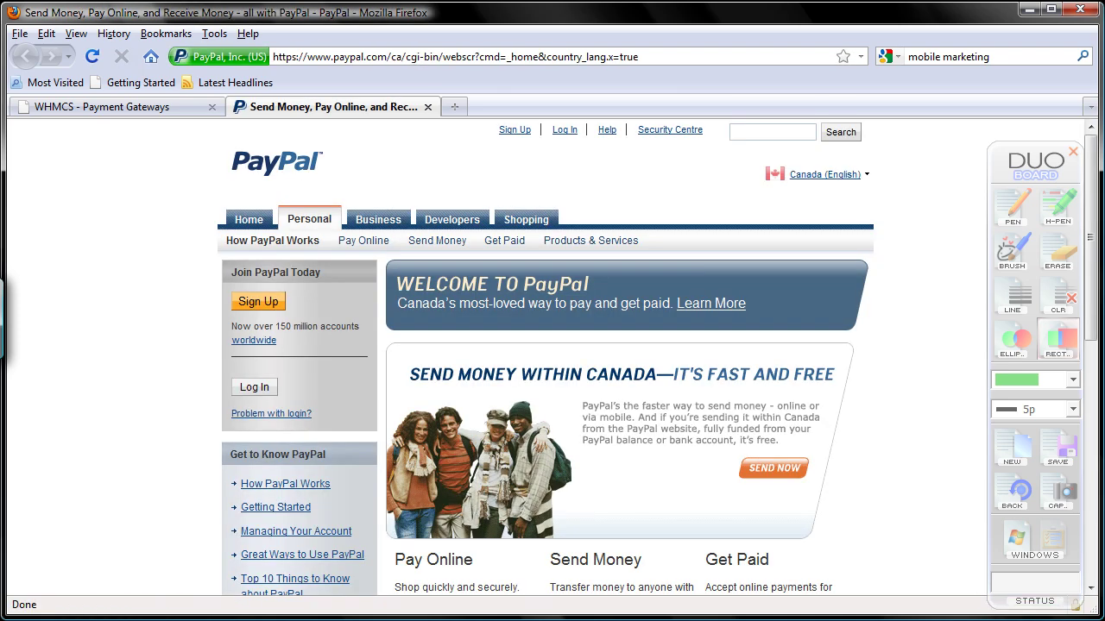
Step: Log in to PayPal with the account's email and password
click(259, 389)
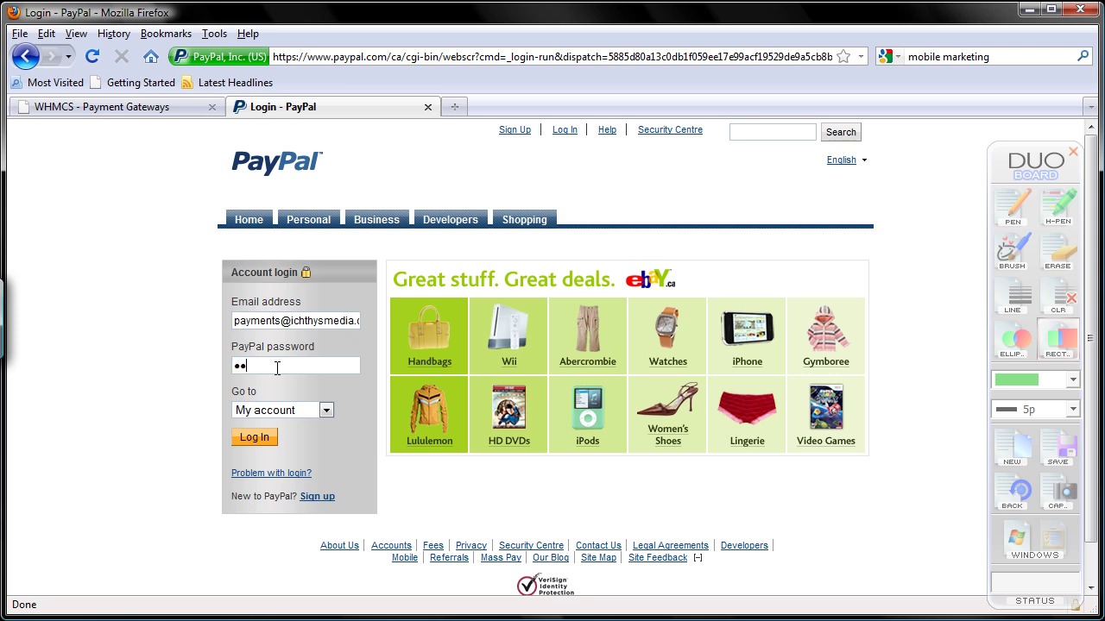
text(***)
click(276, 442)
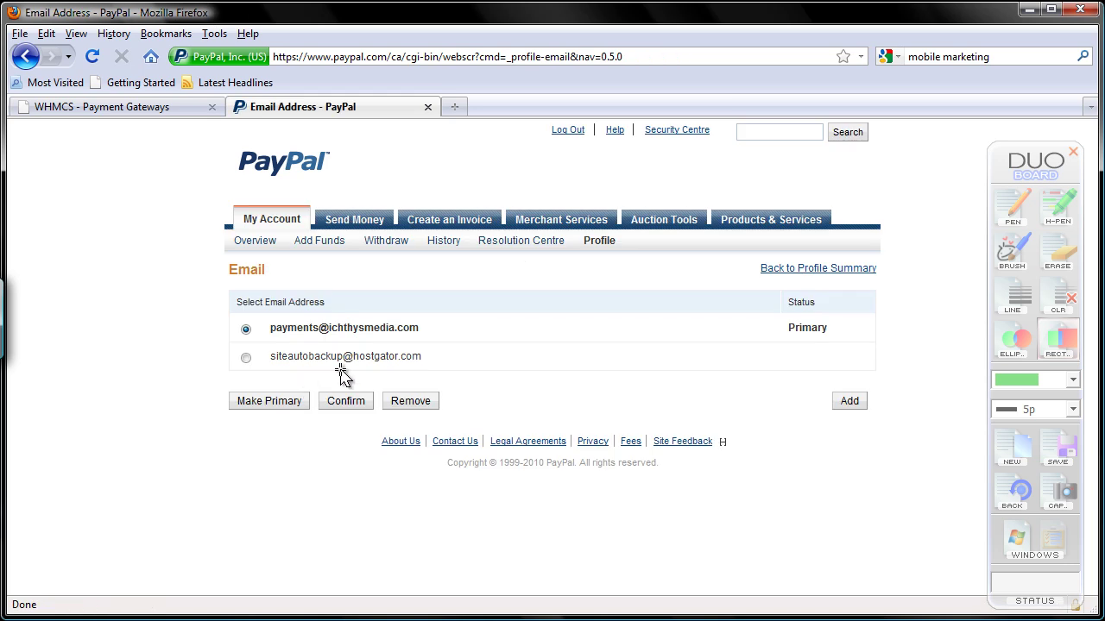
Step: Highlight the secondary and billing email rows on the PayPal email list, then log out
mouse_move(599, 251)
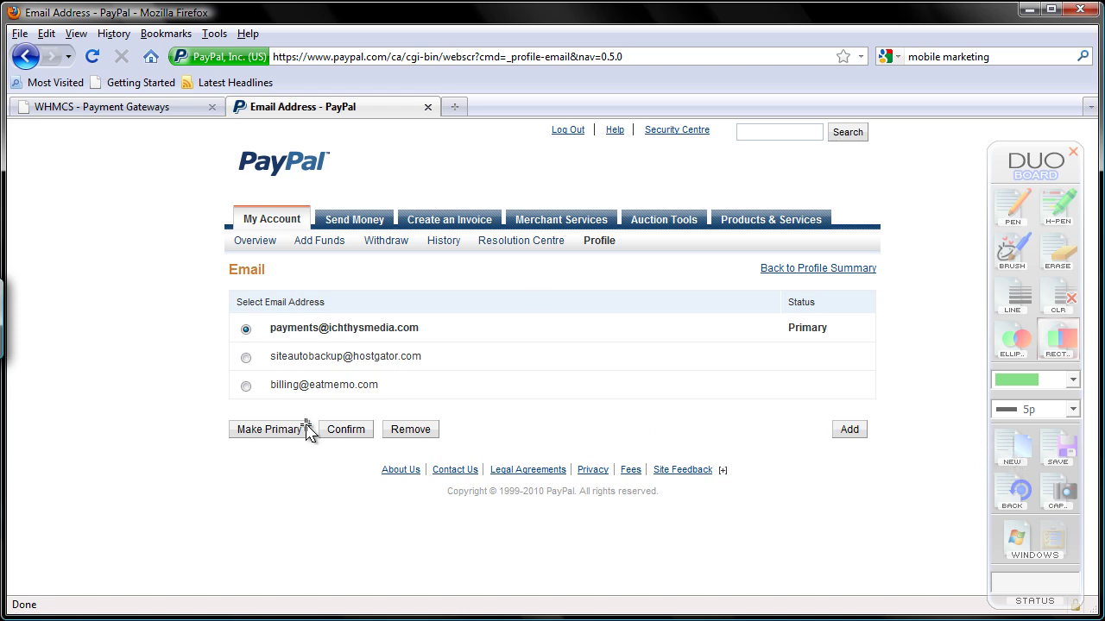
drag(234, 363, 353, 402)
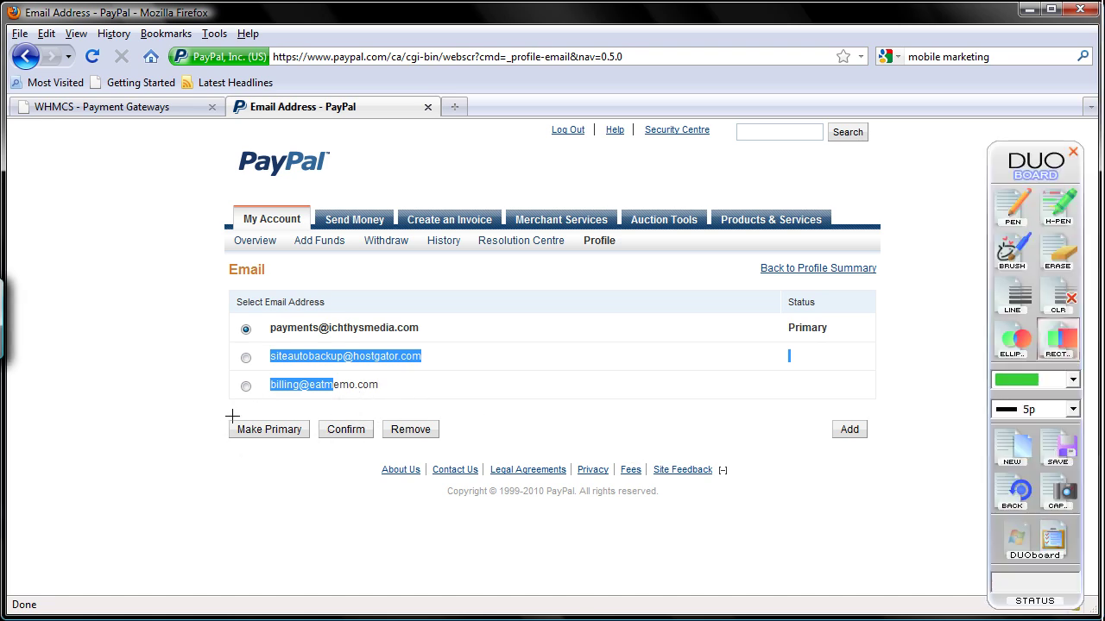
mouse_move(229, 374)
mouse_down()
mouse_move(315, 407)
mouse_move(429, 407)
mouse_up()
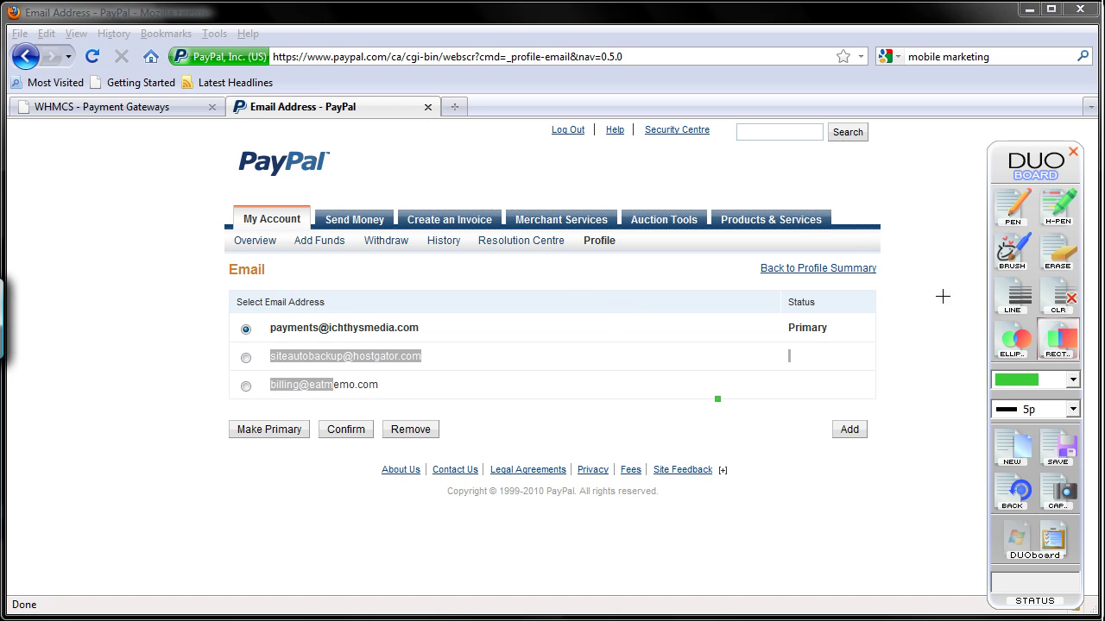
click(1004, 454)
click(1050, 543)
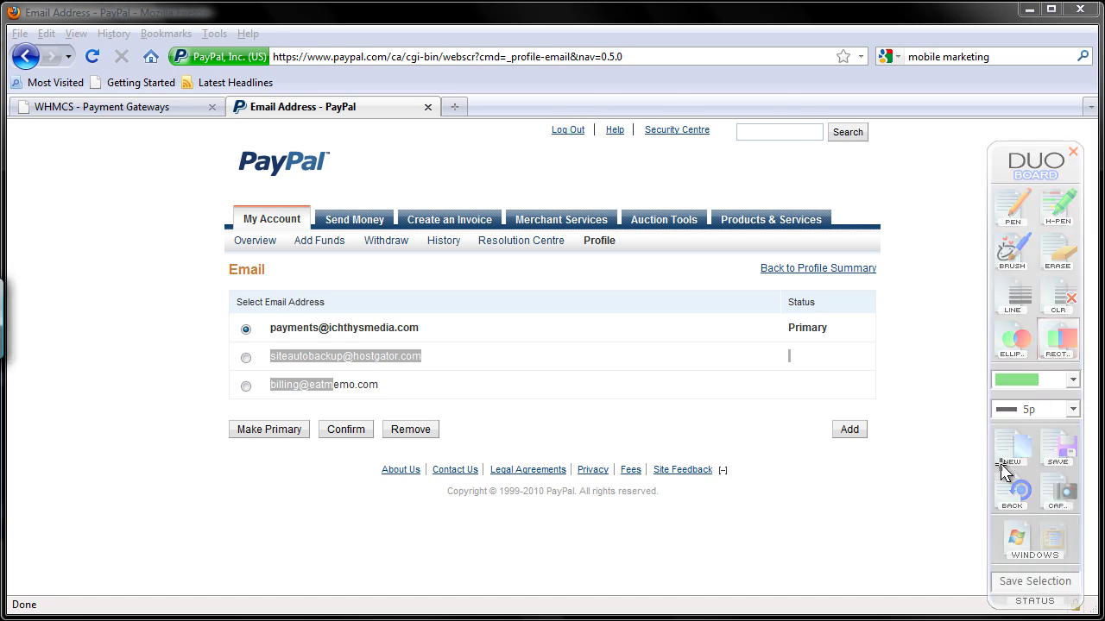
click(568, 130)
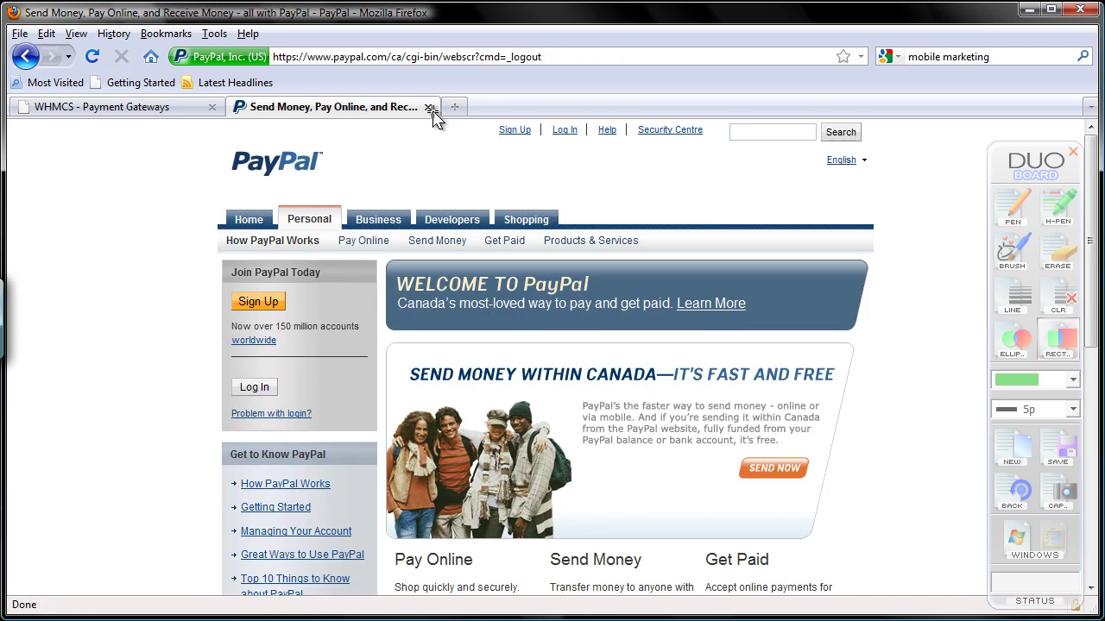
Step: Close the PayPal tab and scroll the WHMCS Payment Gateways page back to the top
click(429, 107)
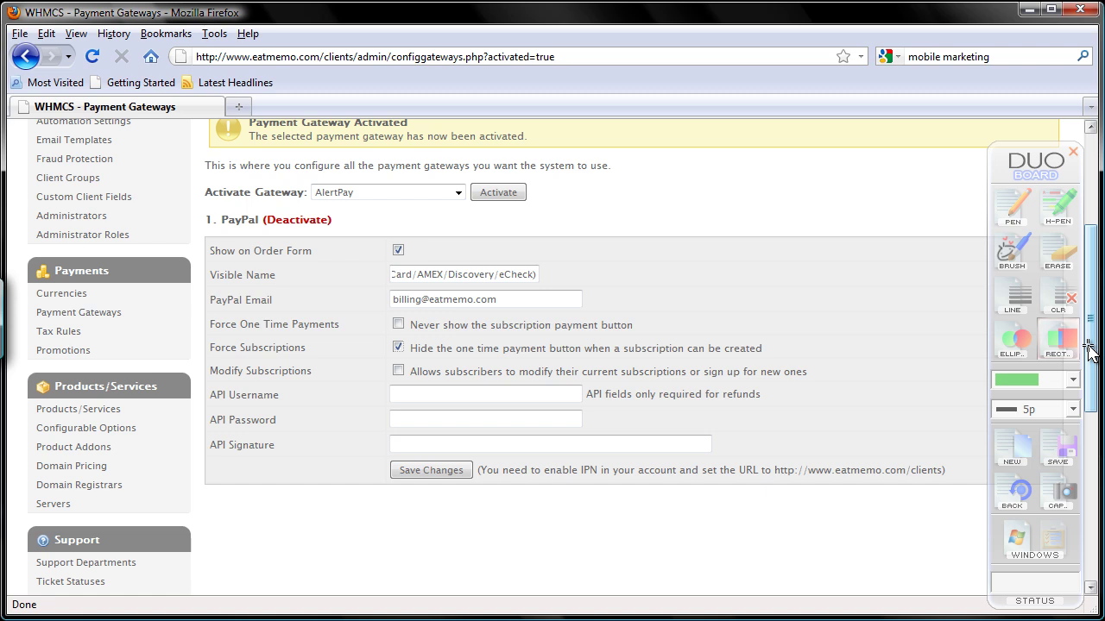
drag(1090, 354, 1090, 255)
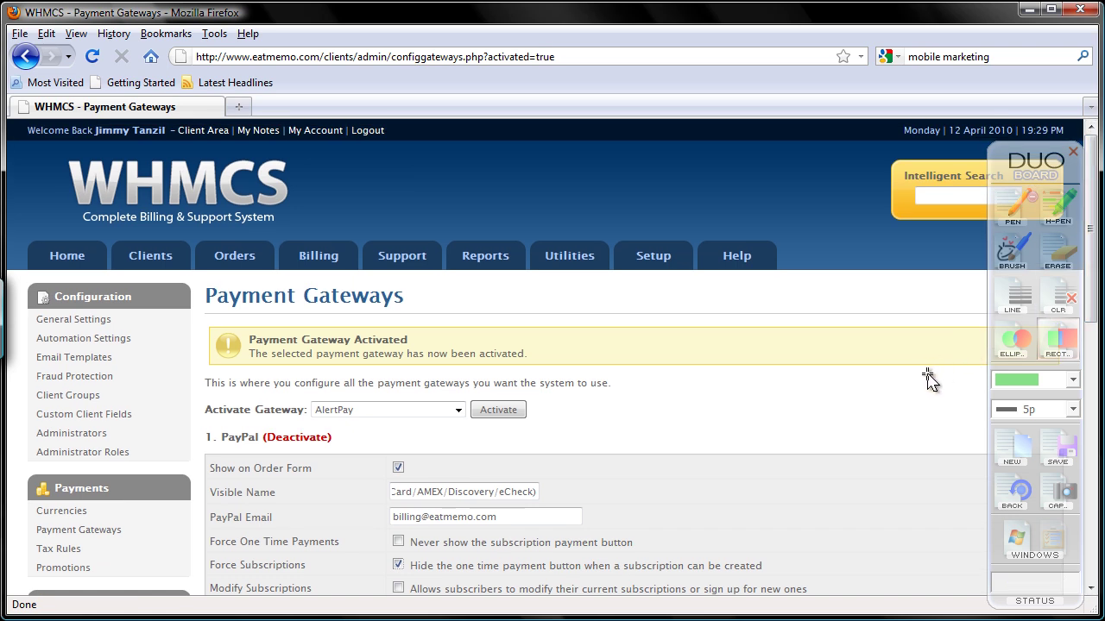